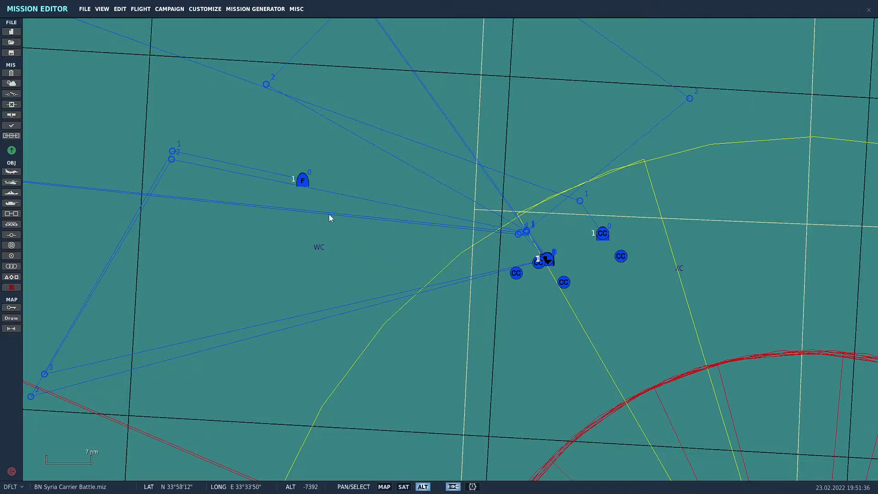
# - Select the BARCAP-AI flight on the map to show its two late-activated F-14B on CAP
pyautogui.click(303, 181)
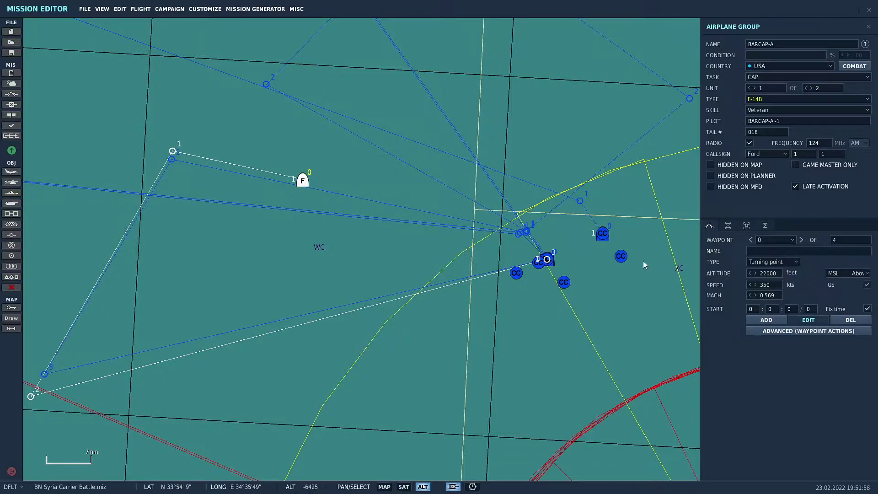
# - Zoom to the carrier, select the Client-skill BARCAP F-14B group, then return to the 20 nm view
pyautogui.scroll(8, 597, 253)
pyautogui.scroll(8, 550, 243)
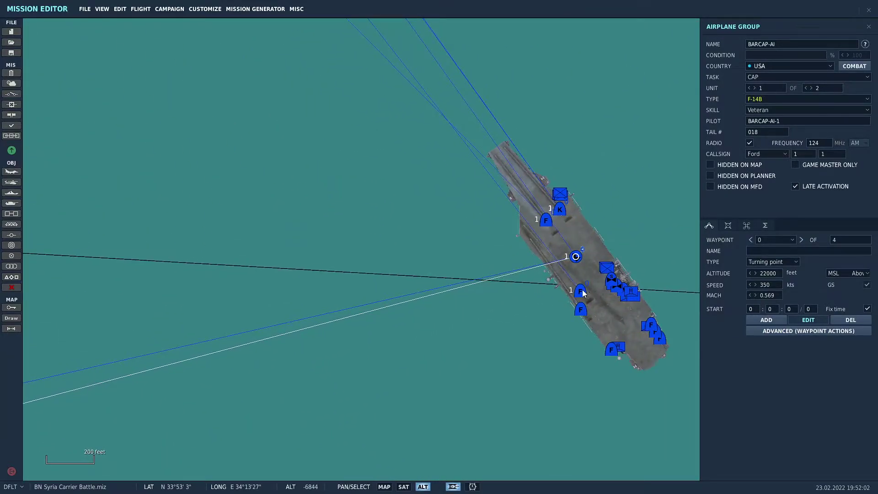
pyautogui.click(582, 291)
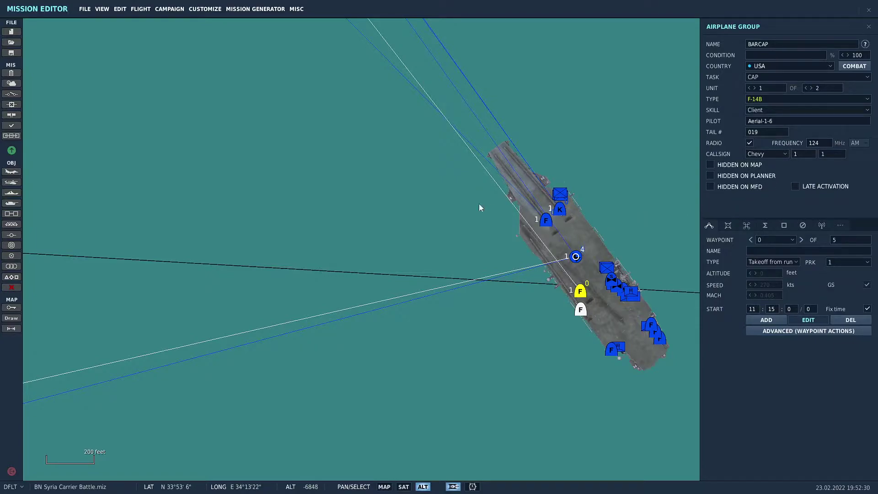
pyautogui.scroll(-10, 479, 207)
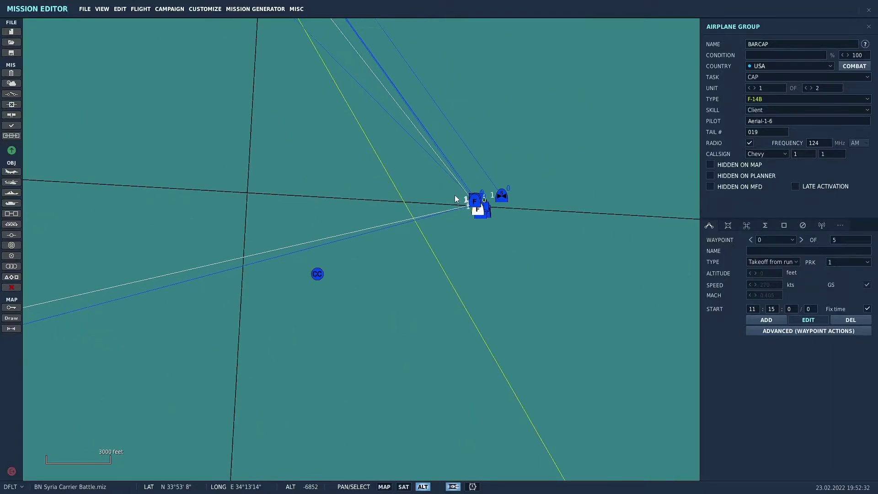
pyautogui.scroll(-5, 449, 196)
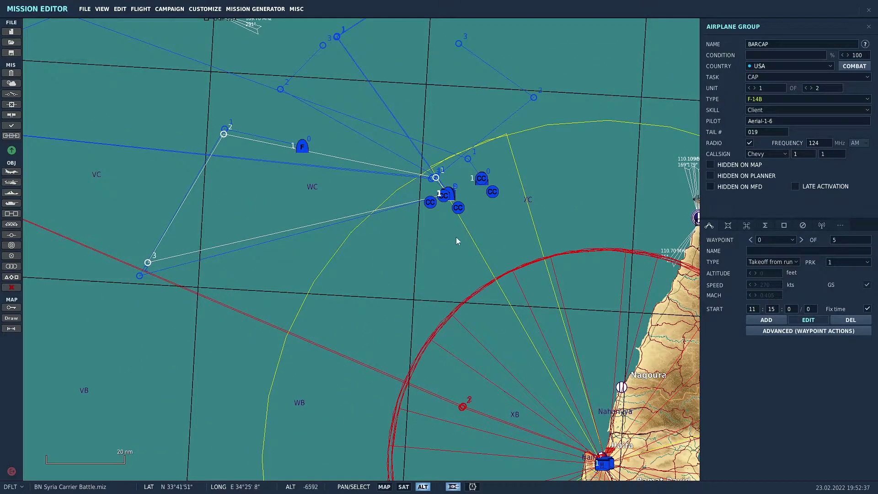
# - In the triggers editor, add a new trigger named '5 BARCAP Flag Set'
pyautogui.click(12, 95)
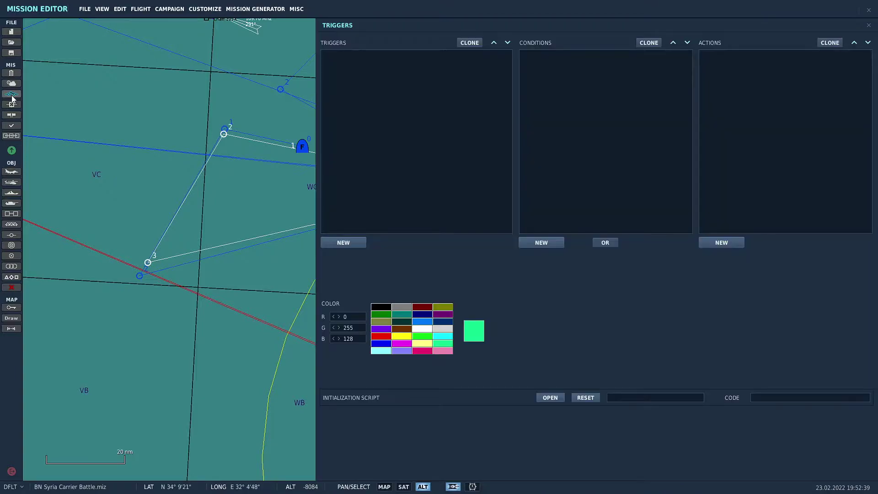
pyautogui.click(347, 245)
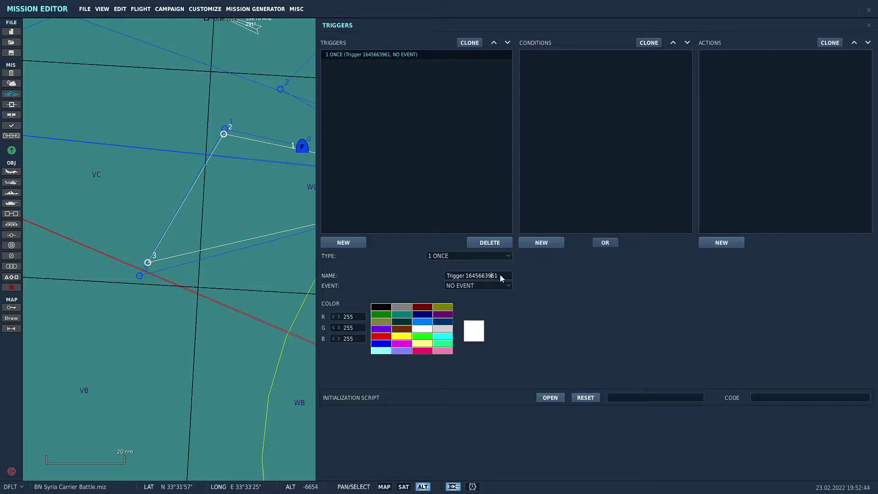
pyautogui.press('Home')
pyautogui.hotkey('shift', 'End')
pyautogui.write('5 BAR')
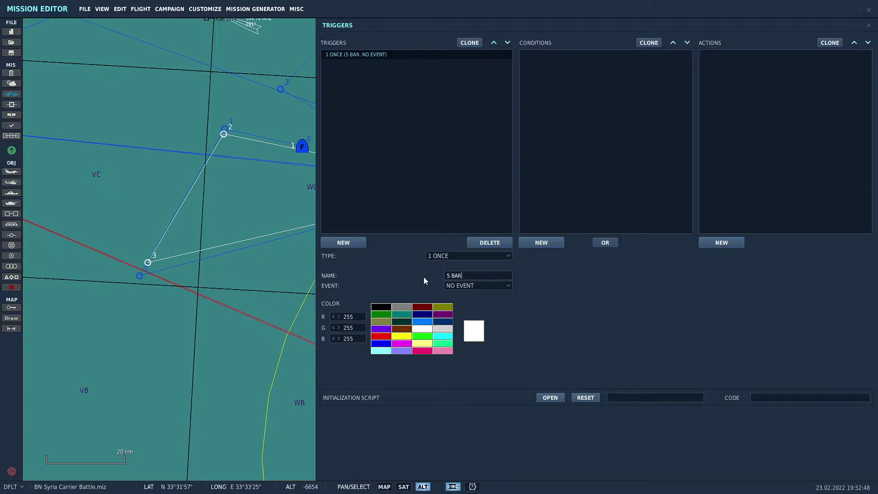
pyautogui.write('CAP Flag Set')
# - Give the trigger a GROUP ALIVE condition on the BARCAP group
pyautogui.click(534, 242)
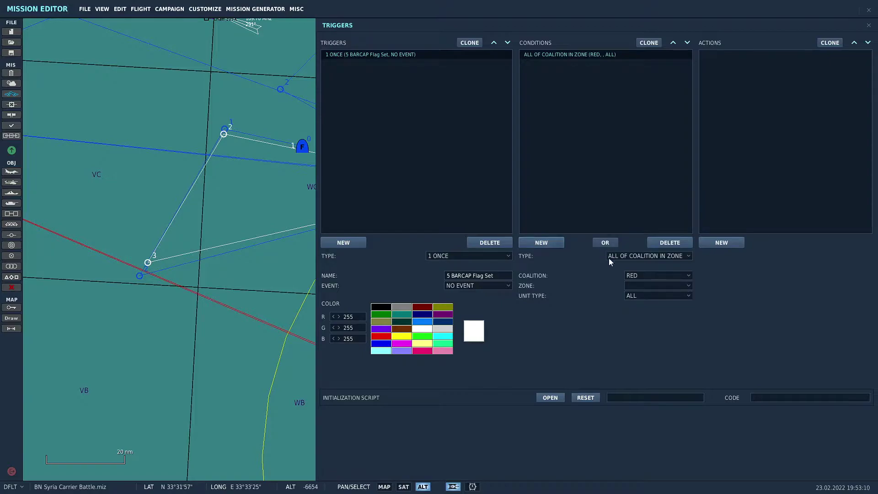
pyautogui.click(653, 256)
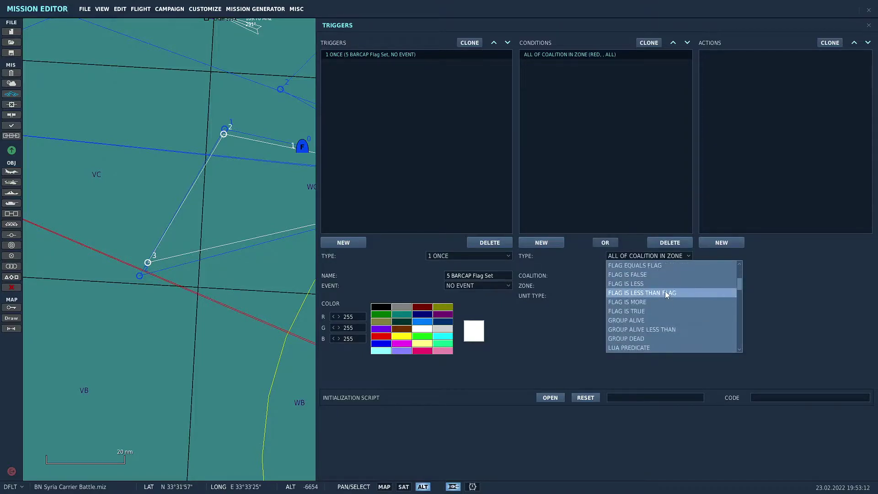
pyautogui.scroll(-1, 665, 291)
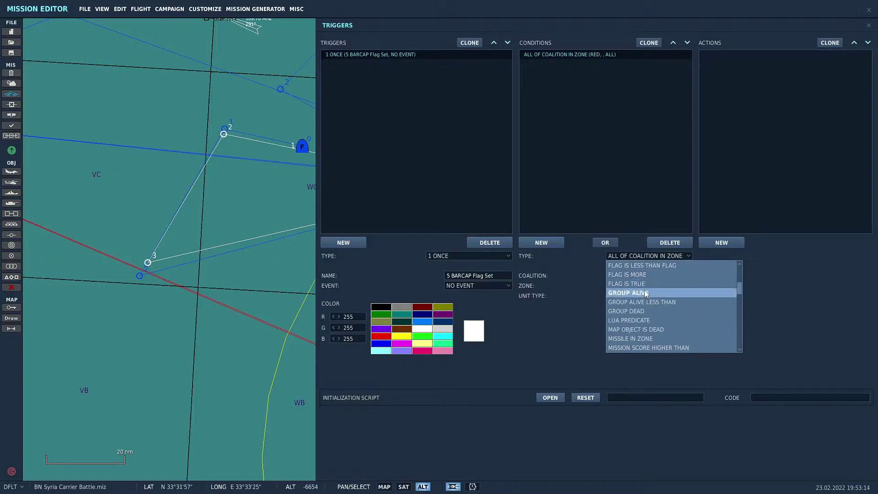
pyautogui.click(645, 292)
pyautogui.click(646, 276)
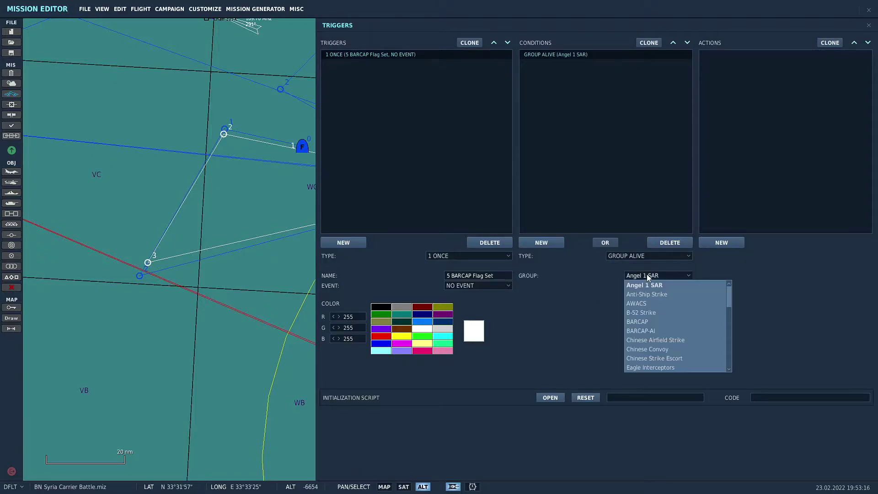
pyautogui.click(646, 321)
# - Add a FLAG ON action that sets flag 5
pyautogui.click(734, 242)
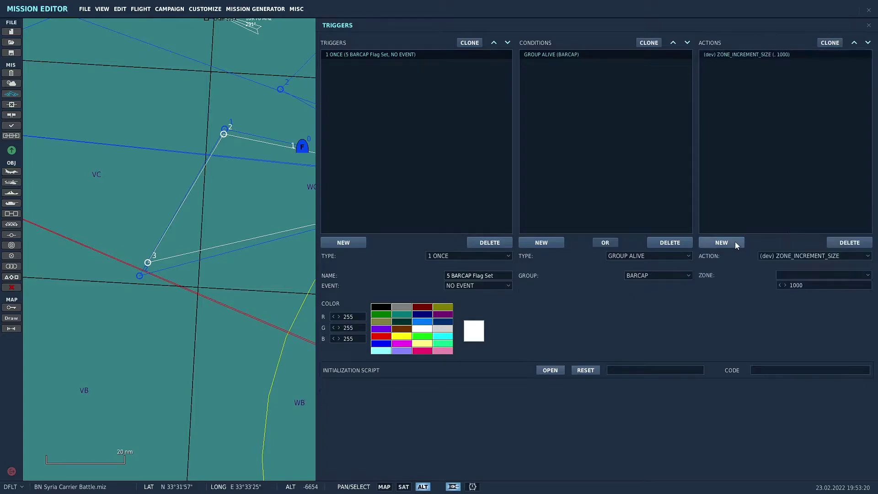
pyautogui.click(815, 258)
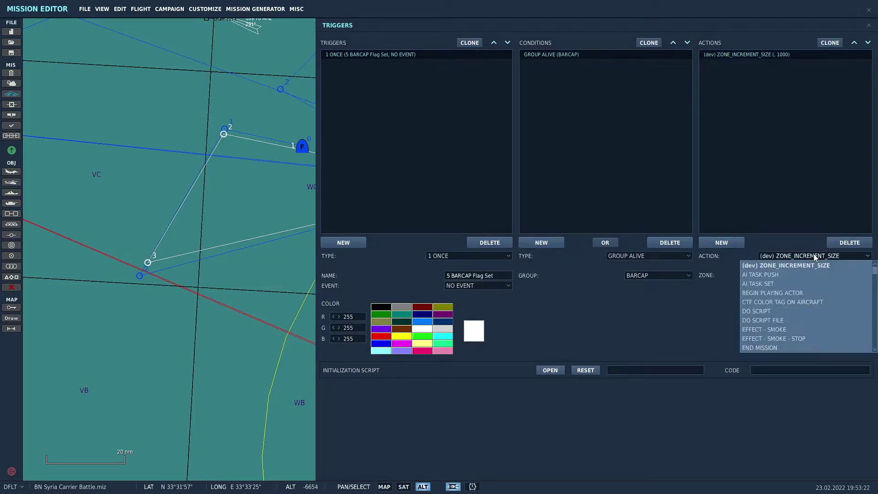
pyautogui.scroll(-3, 808, 297)
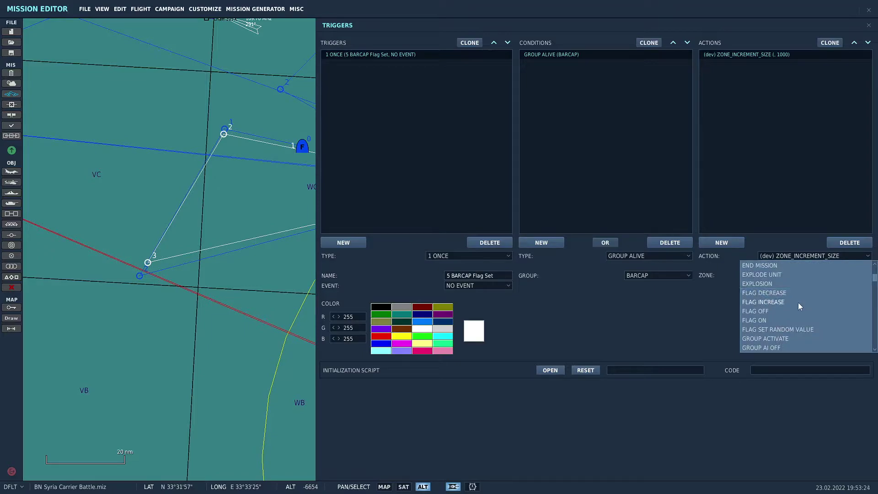
pyautogui.click(784, 321)
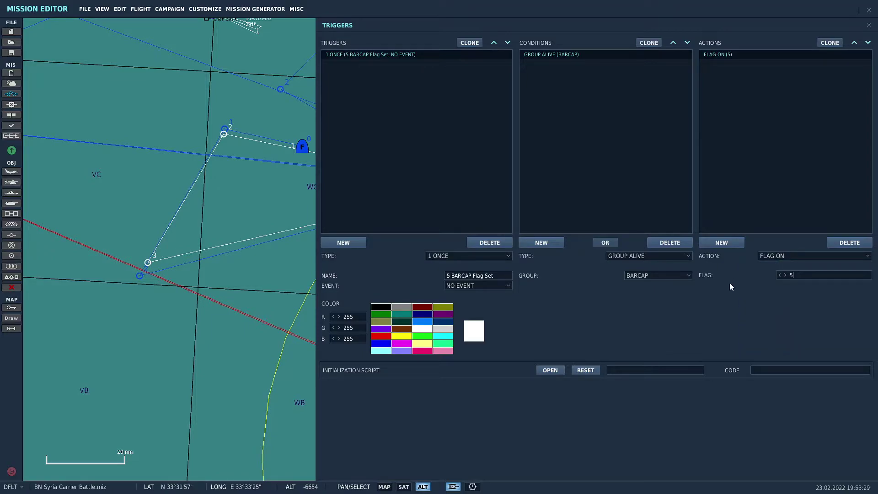
# - Add a second trigger named 'Activate BARCAP AI' with a FLAG IS FALSE condition
pyautogui.click(343, 242)
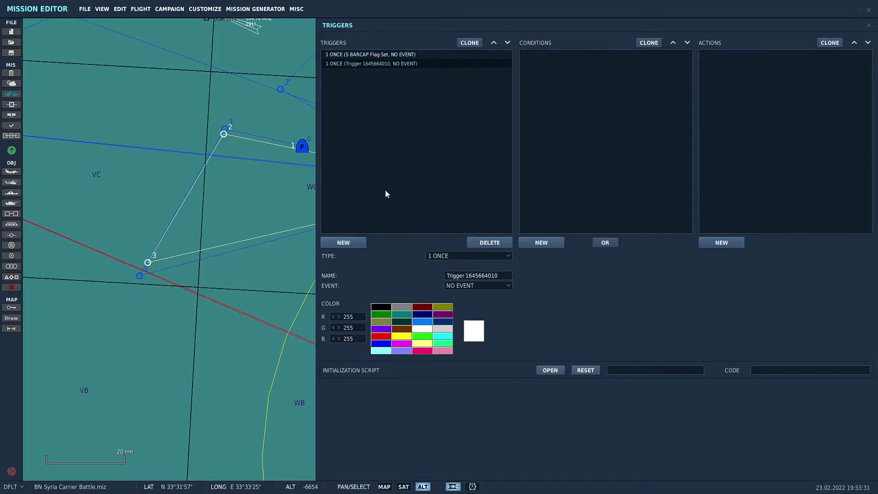
pyautogui.click(498, 275)
pyautogui.write('Activ')
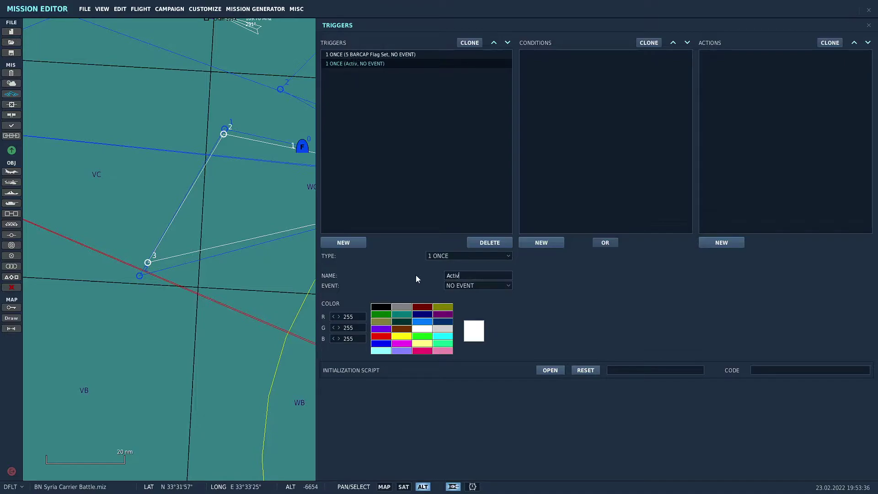
pyautogui.write('ate BARCAP AI')
pyautogui.click(546, 245)
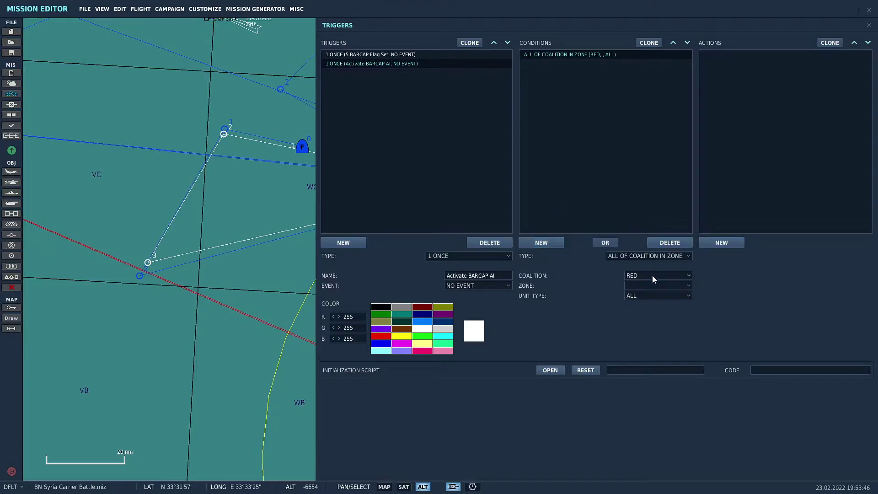
pyautogui.click(643, 256)
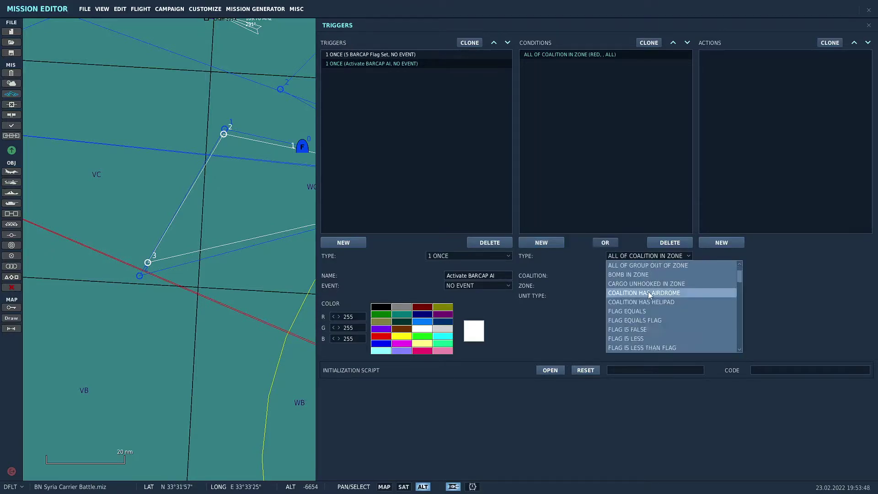
pyautogui.click(642, 303)
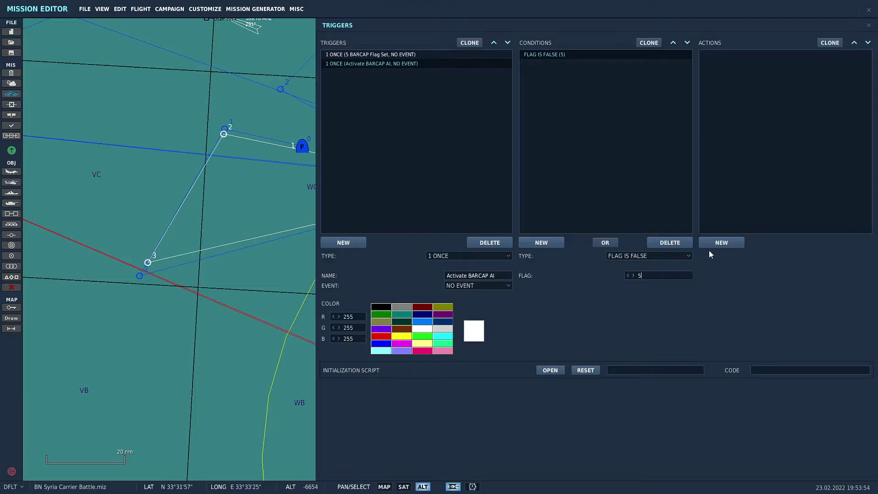
# - Add a GROUP ACTIVATE action targeting the BARCAP-AI group
pyautogui.click(720, 242)
pyautogui.click(783, 256)
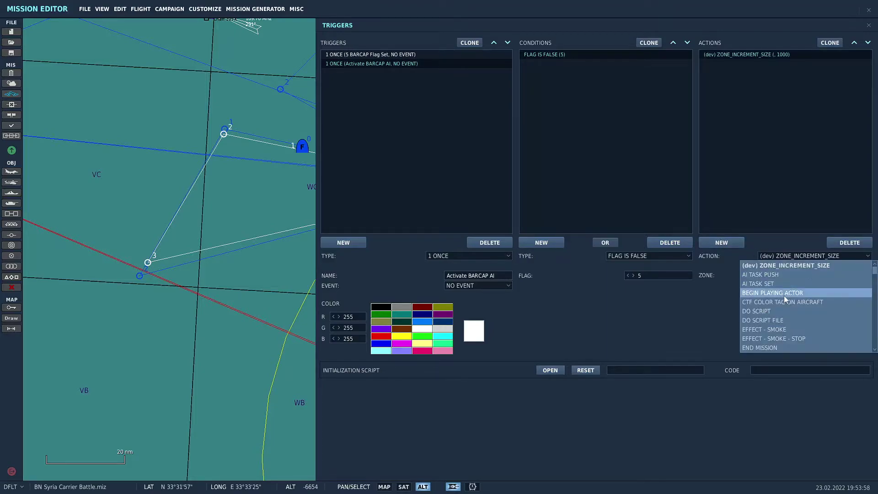
pyautogui.scroll(-4, 783, 317)
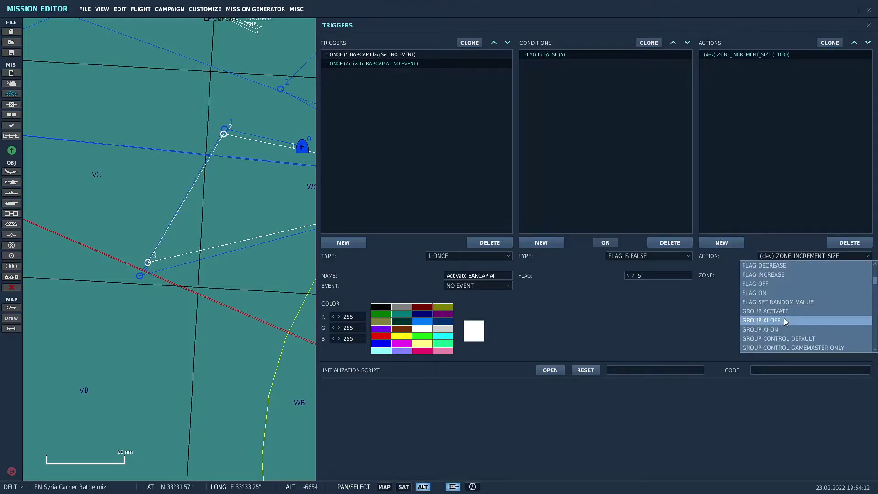
pyautogui.click(782, 314)
pyautogui.click(798, 276)
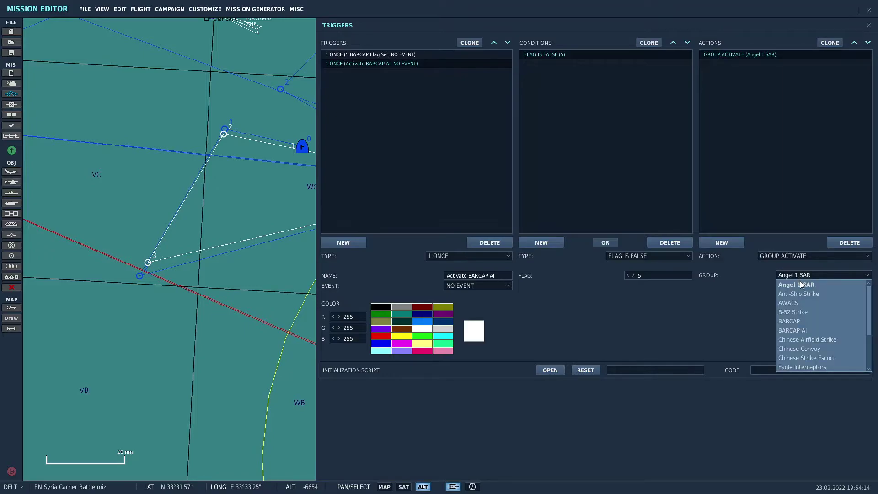
pyautogui.click(794, 330)
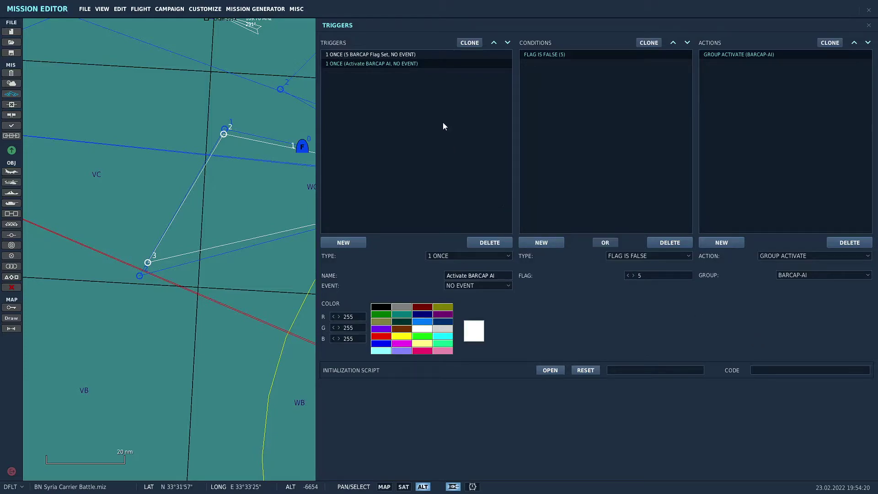
# - Review the '5 BARCAP Flag Set' and 'Activate BARCAP AI' triggers, including the BARCAP-AI activation action
pyautogui.click(361, 54)
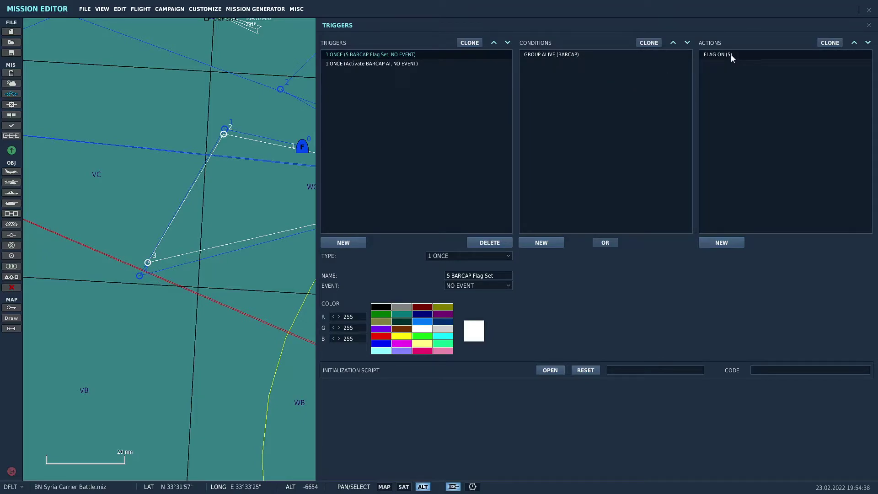
pyautogui.click(402, 64)
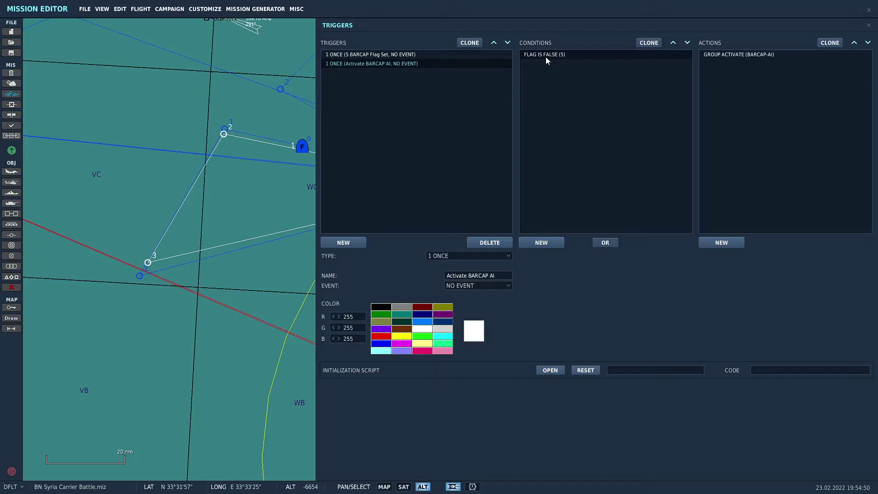
pyautogui.click(736, 57)
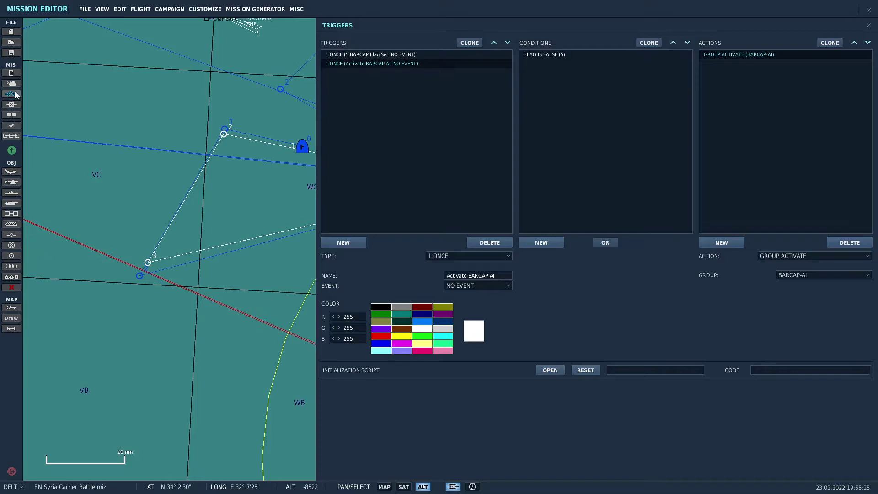
# - Close the triggers window and start the mission in the F-14B/2 019 BARCAP slot
pyautogui.click(11, 53)
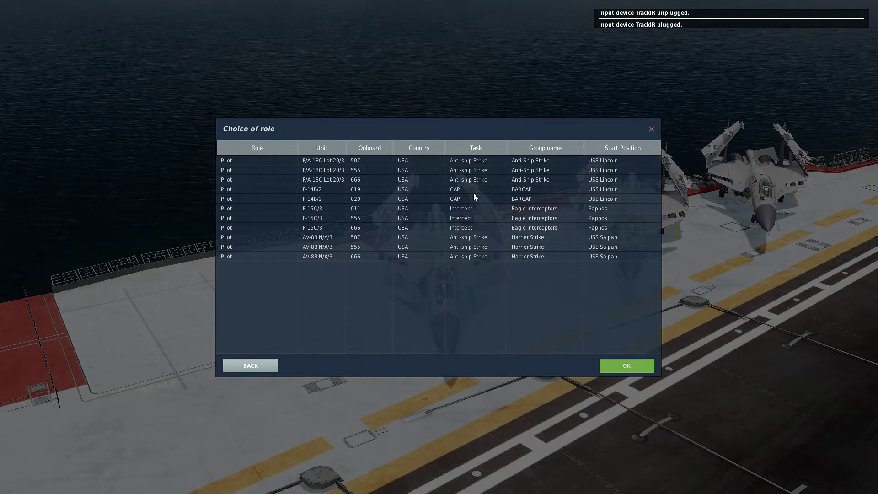
pyautogui.click(594, 189)
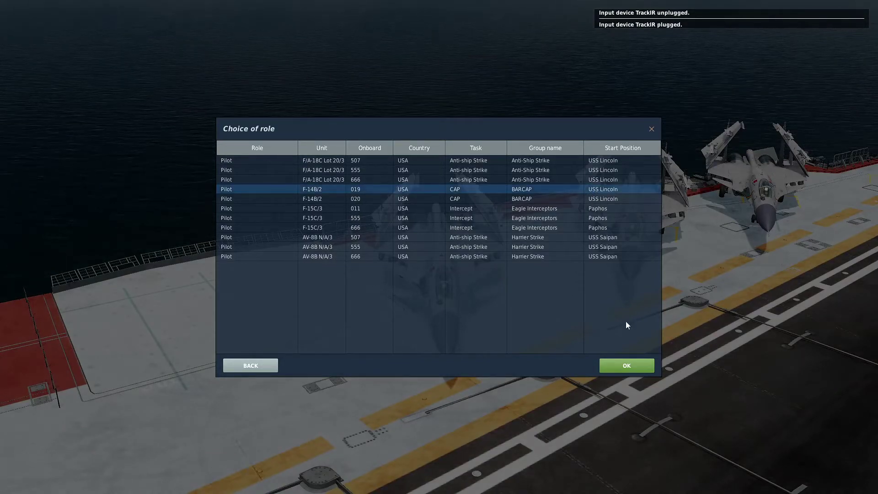
pyautogui.click(626, 366)
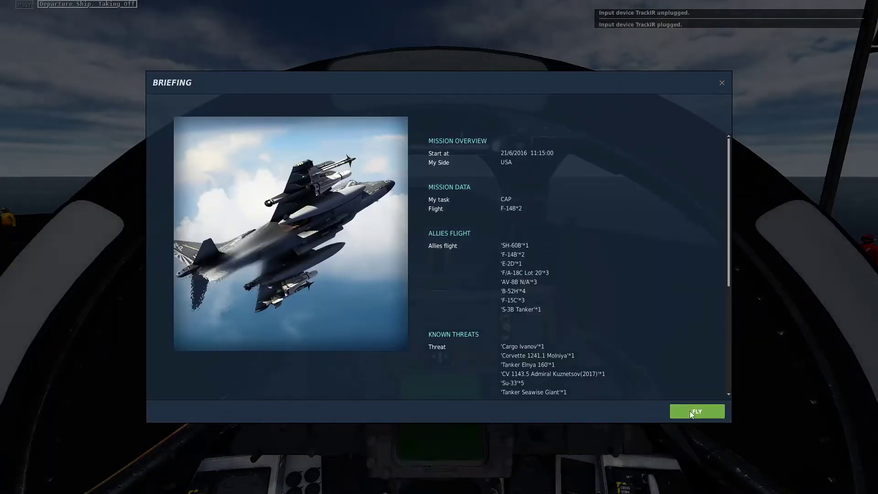
pyautogui.click(690, 410)
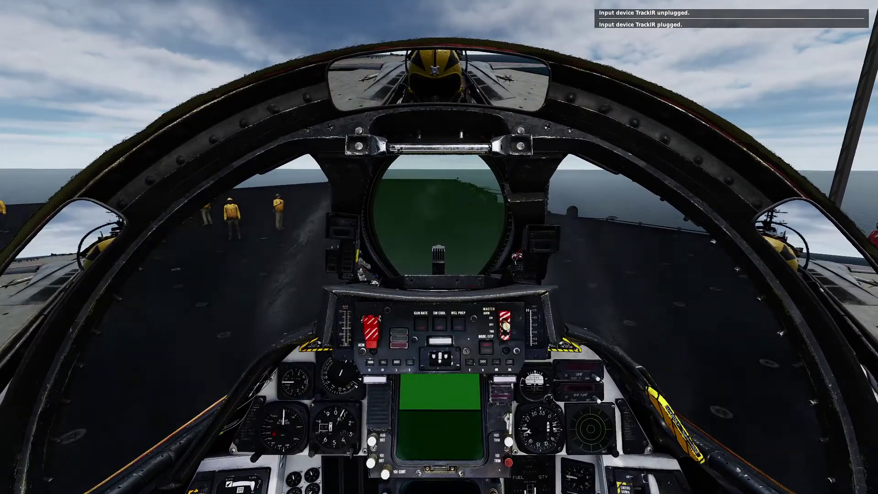
# - View the F-14 externally, check the carrier group on the F10 map, then pause
pyautogui.press('F2')
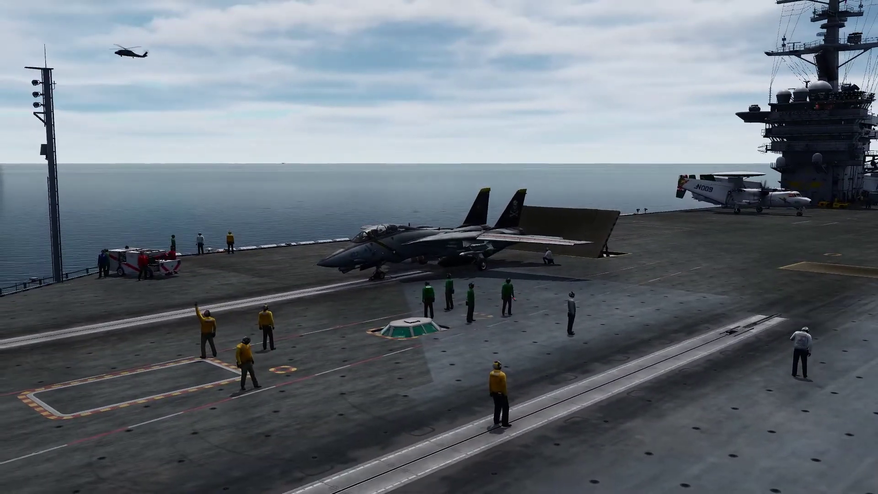
pyautogui.press('F10')
pyautogui.scroll(-2, 591, 363)
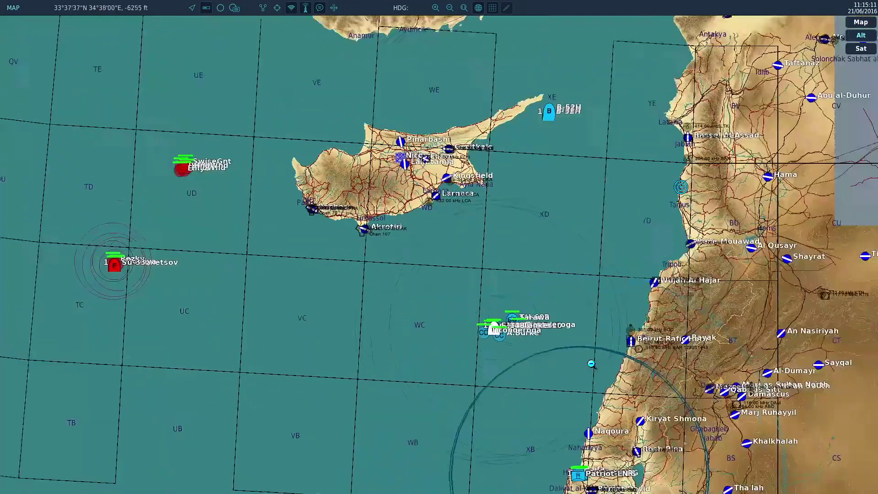
pyautogui.scroll(-2, 159, 299)
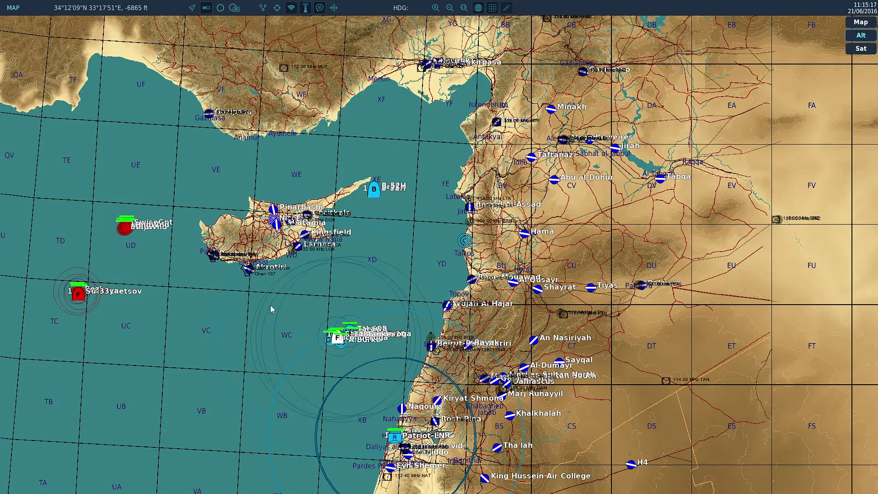
pyautogui.press('Escape')
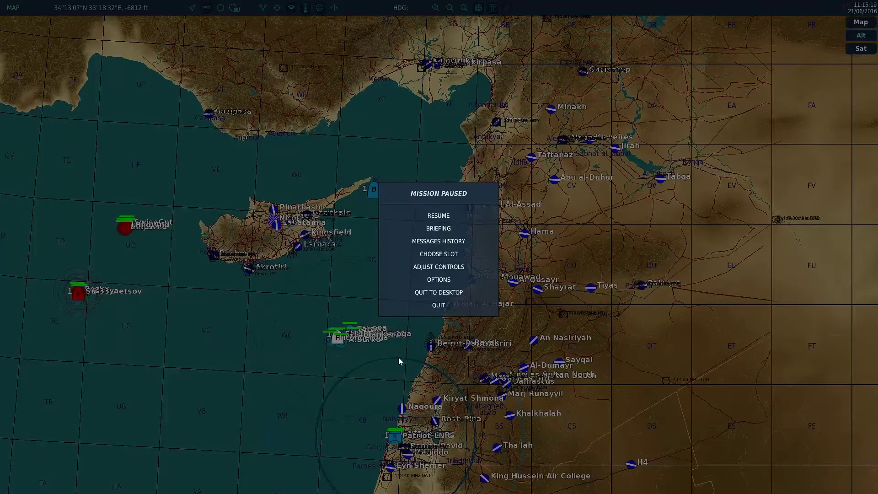
# - Restart the mission in the first F/A-18C Anti-ship Strike slot and view the Hornet externally
pyautogui.click(438, 306)
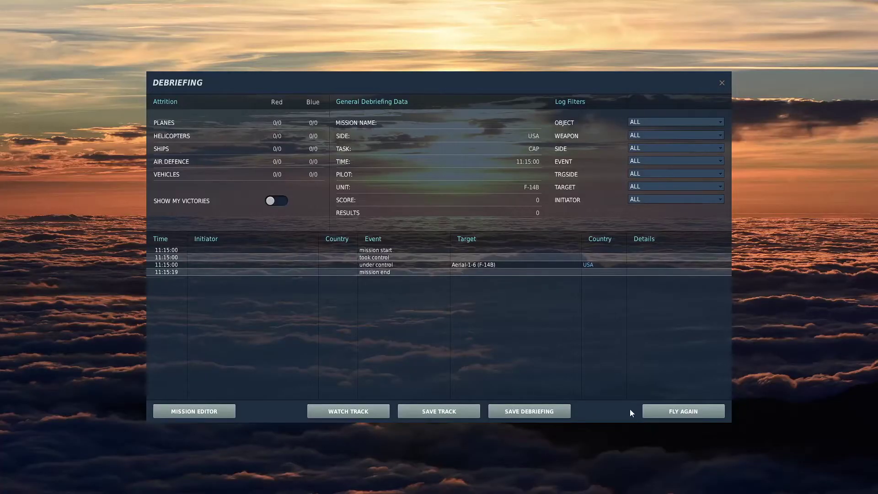
pyautogui.click(683, 411)
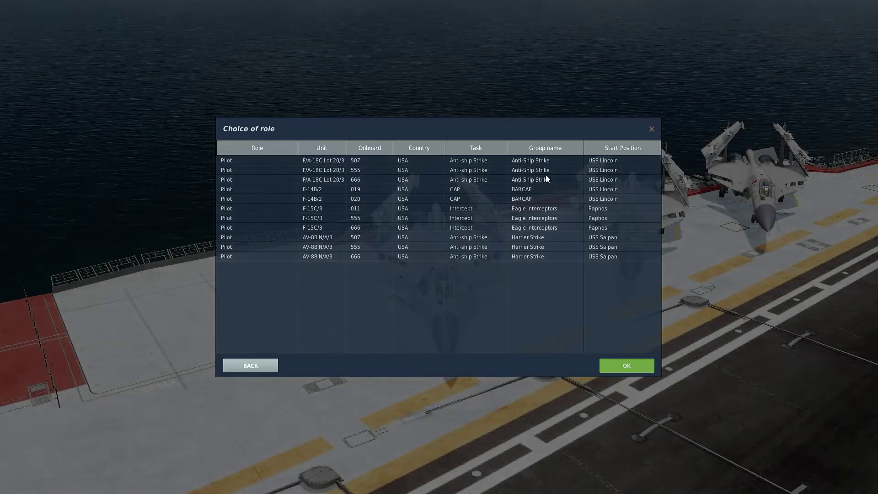
pyautogui.click(487, 160)
pyautogui.click(637, 364)
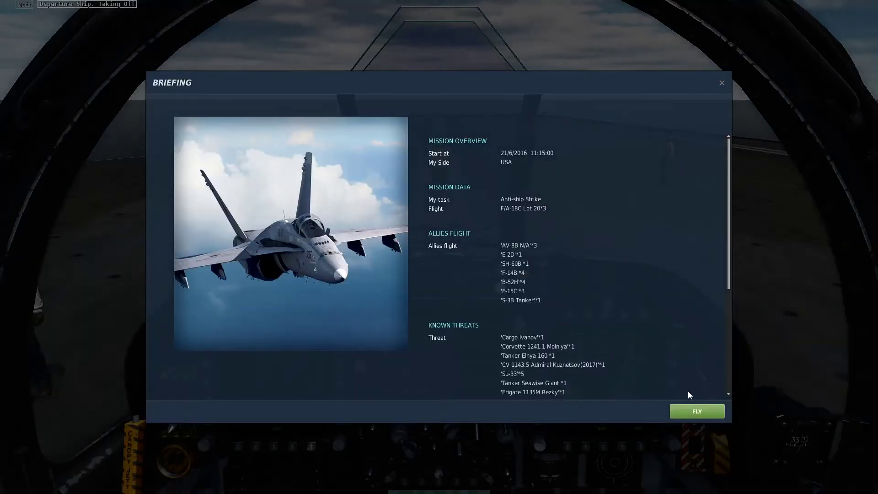
pyautogui.click(690, 410)
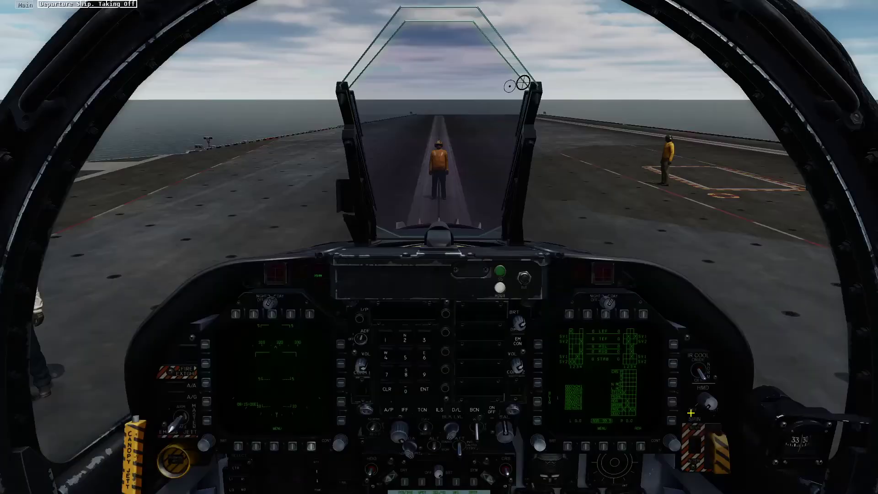
pyautogui.press('F2')
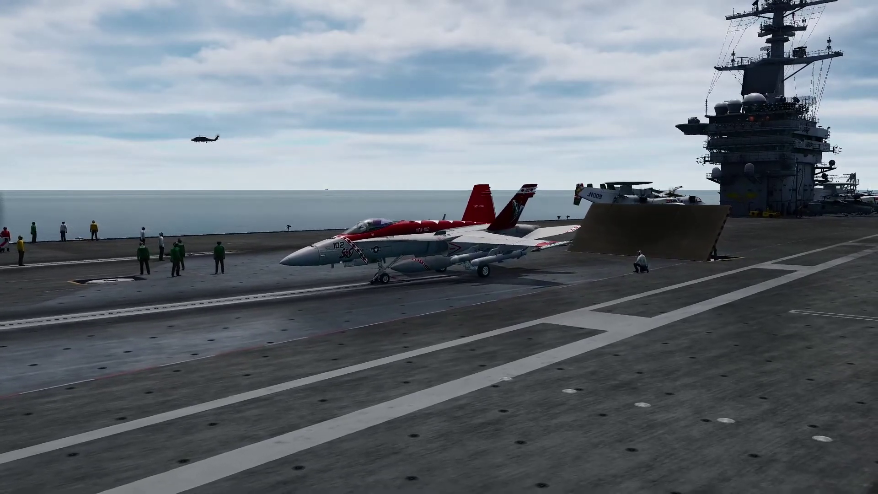
# - Find the spawned BARCAP-AI F-14B on the F10 map and watch it flying above the clouds
pyautogui.press('F10')
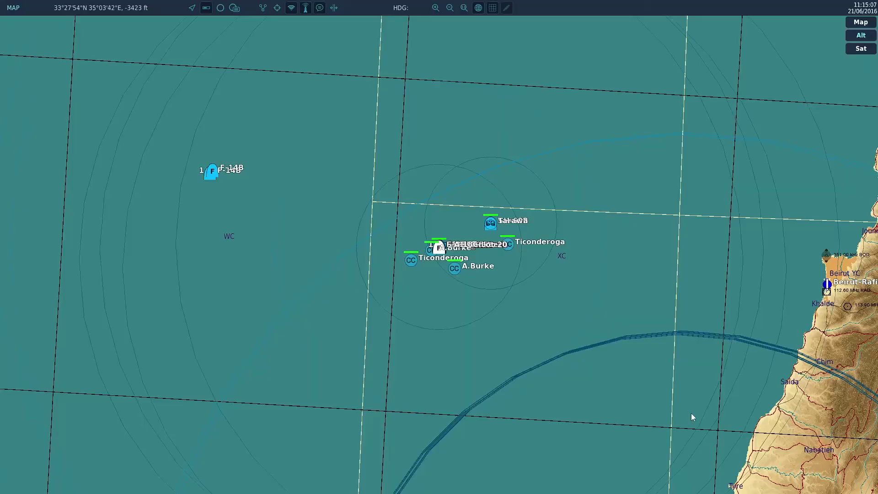
pyautogui.click(212, 169)
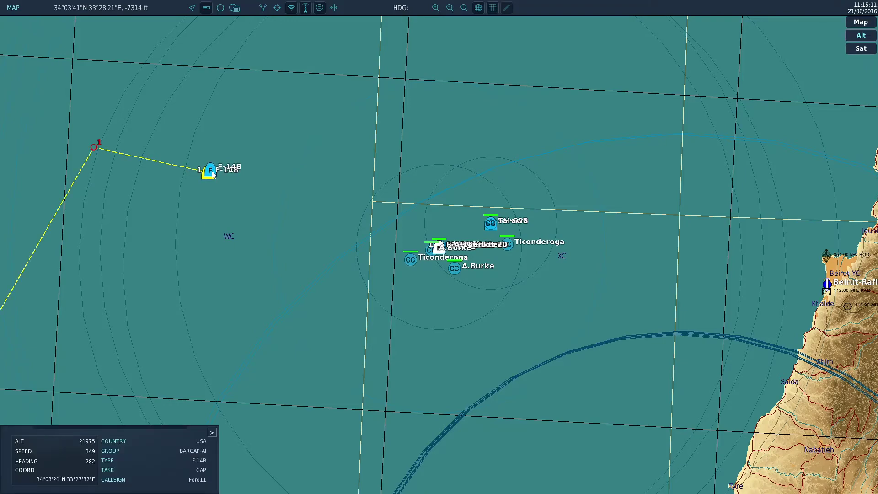
pyautogui.press('F2')
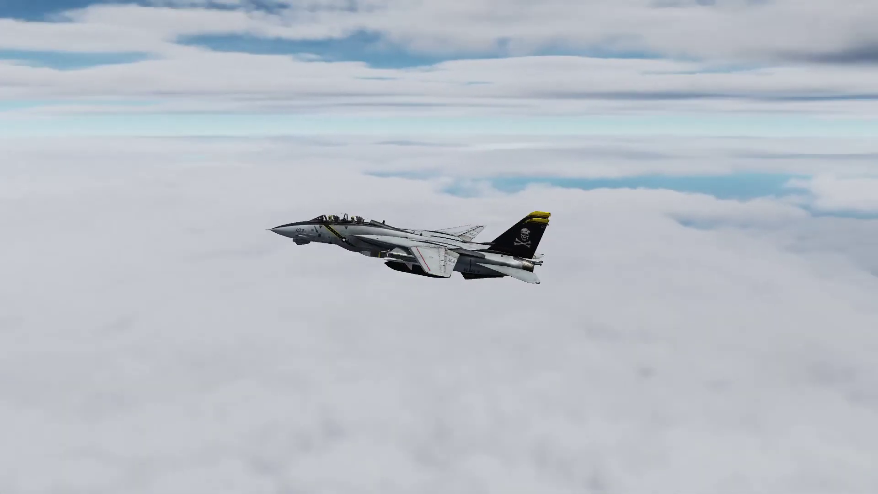